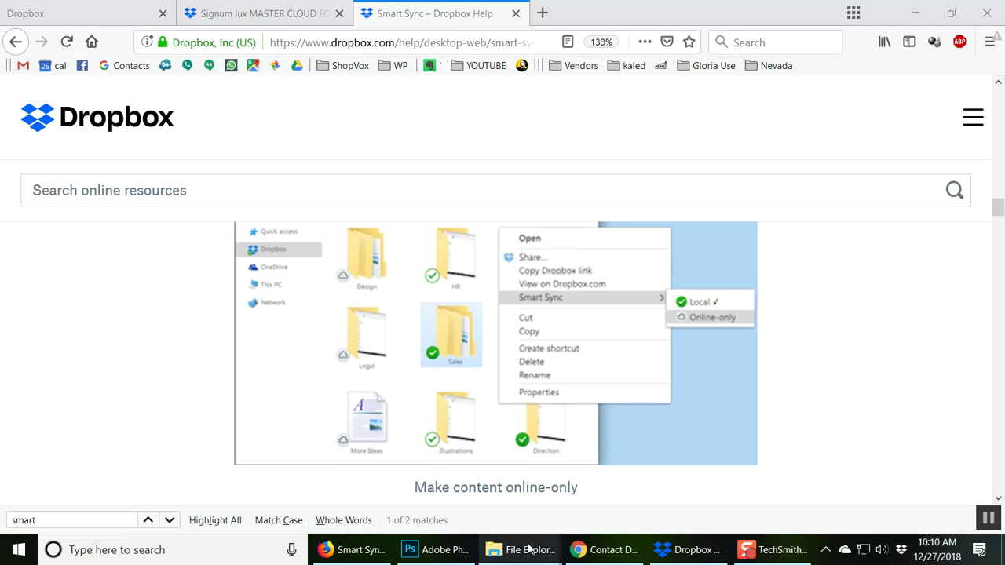
Step: Switch to File Explorer and open the Dropbox folder on the Data (D:) drive
mouse_move(528, 553)
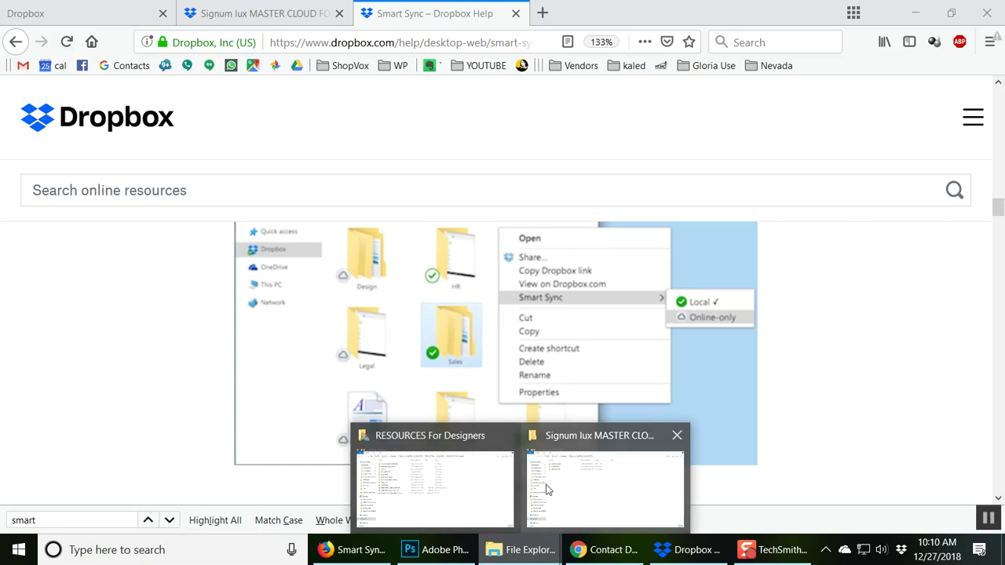
left_click(581, 479)
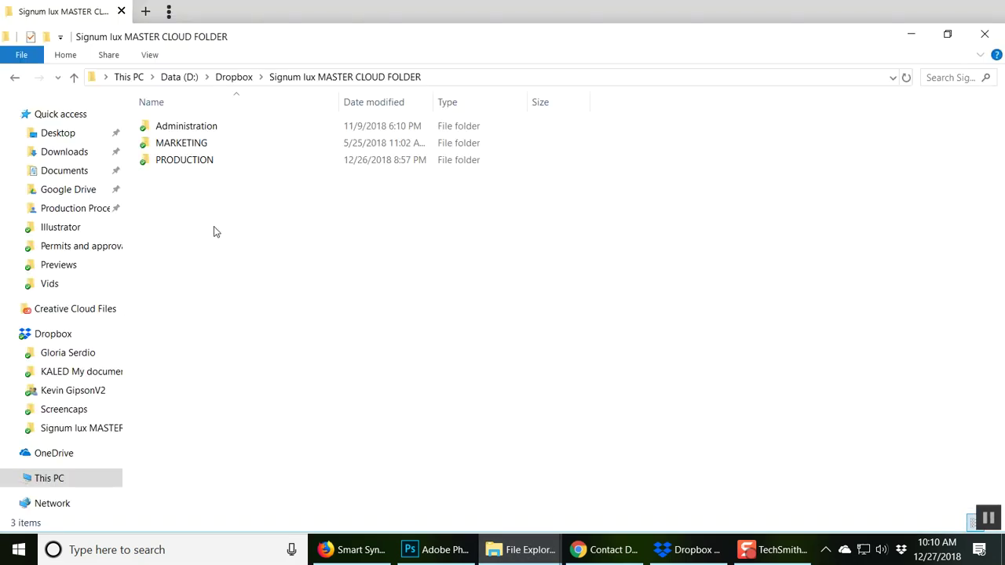
left_click(237, 77)
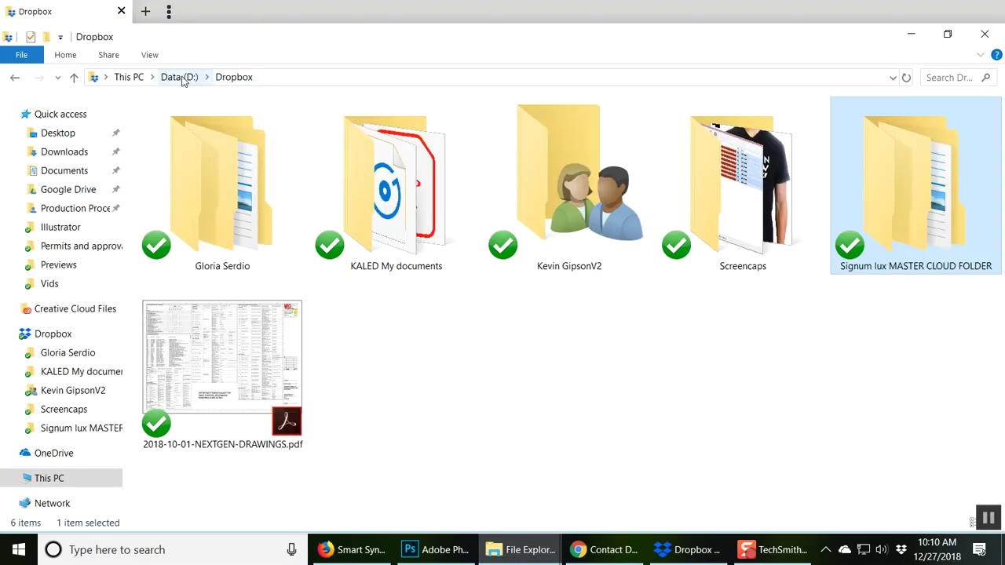
left_click(182, 81)
double_click(177, 126)
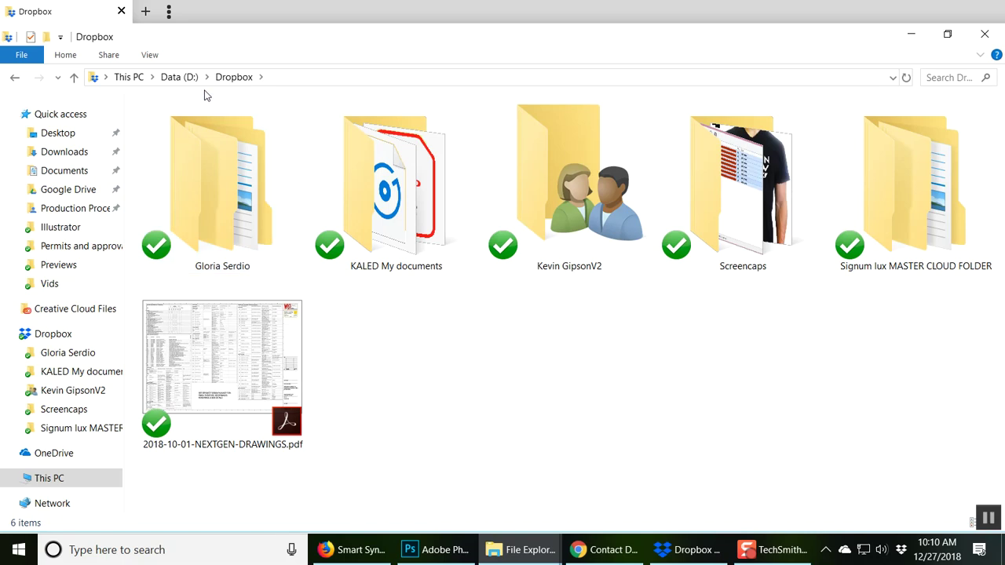
Step: Examine the Smart Sync options, Local and Online Only, for the first folder in the Dropbox directory
double_click(214, 175)
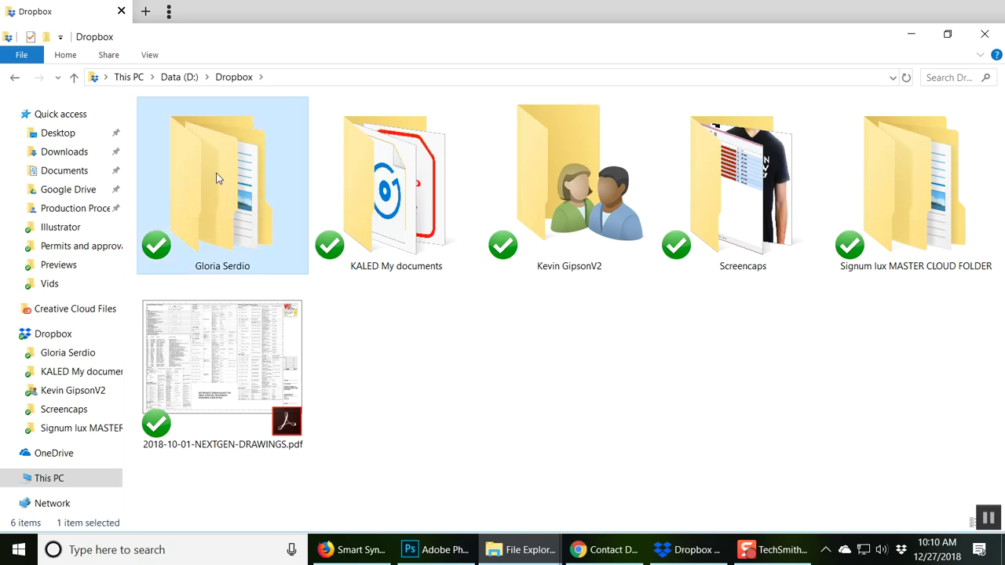
right_click(215, 171)
mouse_move(276, 229)
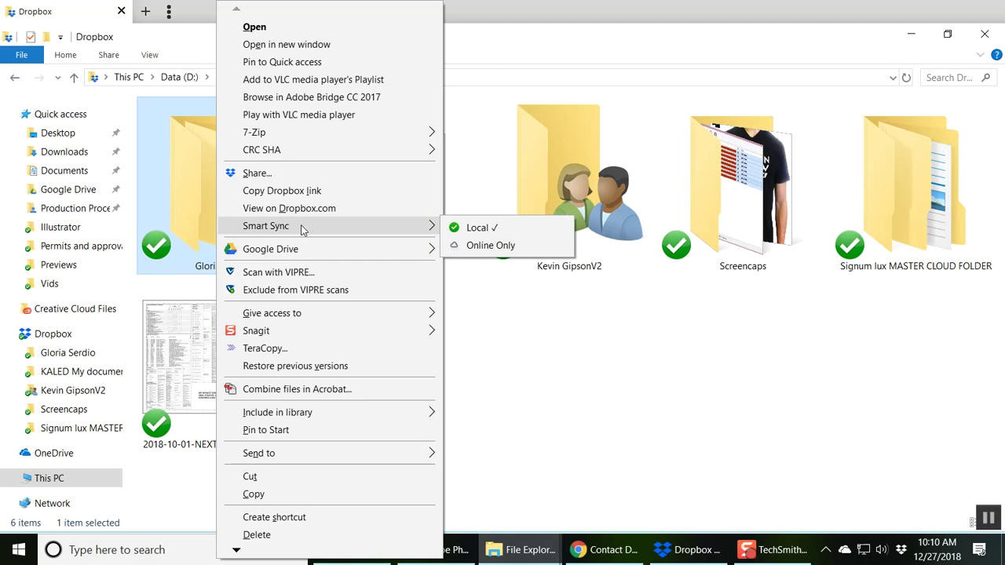
left_click(490, 246)
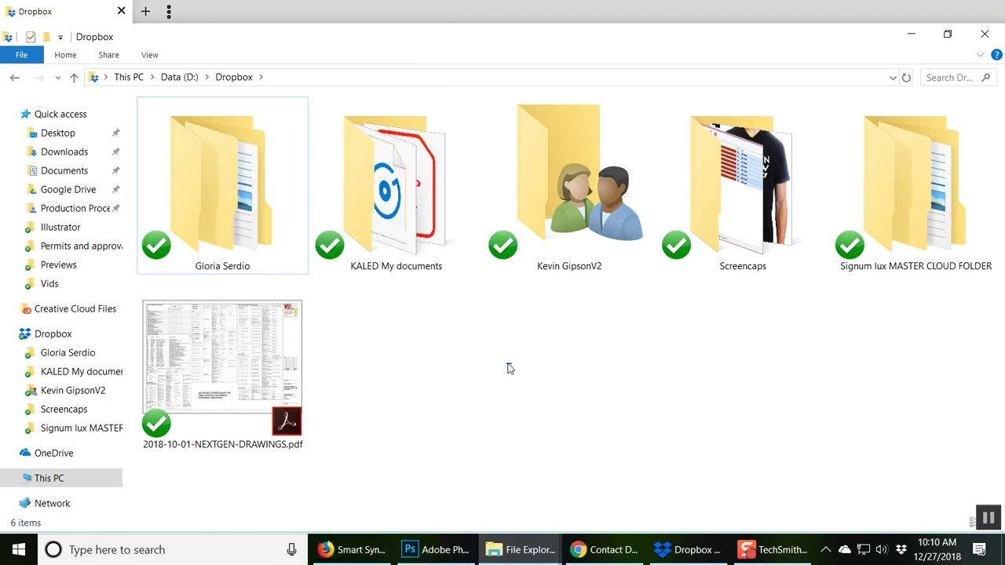
left_click_drag(354, 318, 852, 467)
left_click_drag(355, 305, 540, 444)
Step: Compare the contents of Signum lux MASTER CLOUD FOLDER on the Dropbox website with its local copy in File Explorer
left_click(353, 549)
left_click(270, 15)
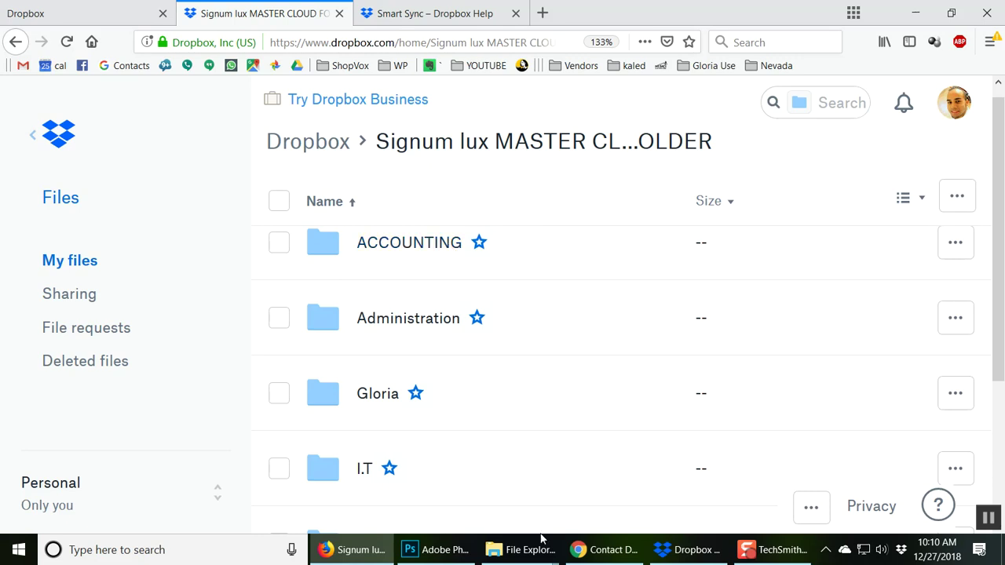
mouse_move(518, 551)
left_click(573, 493)
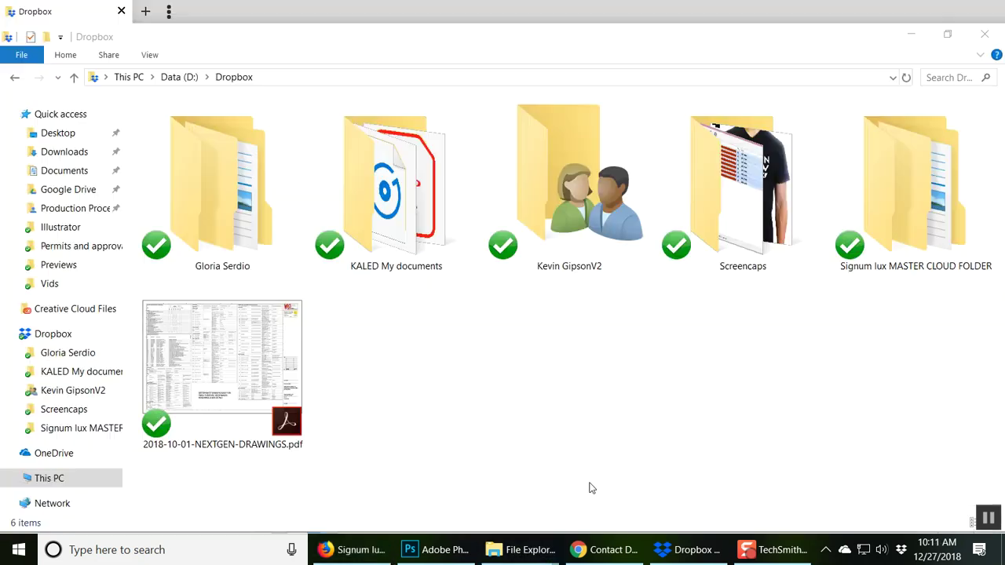
double_click(926, 240)
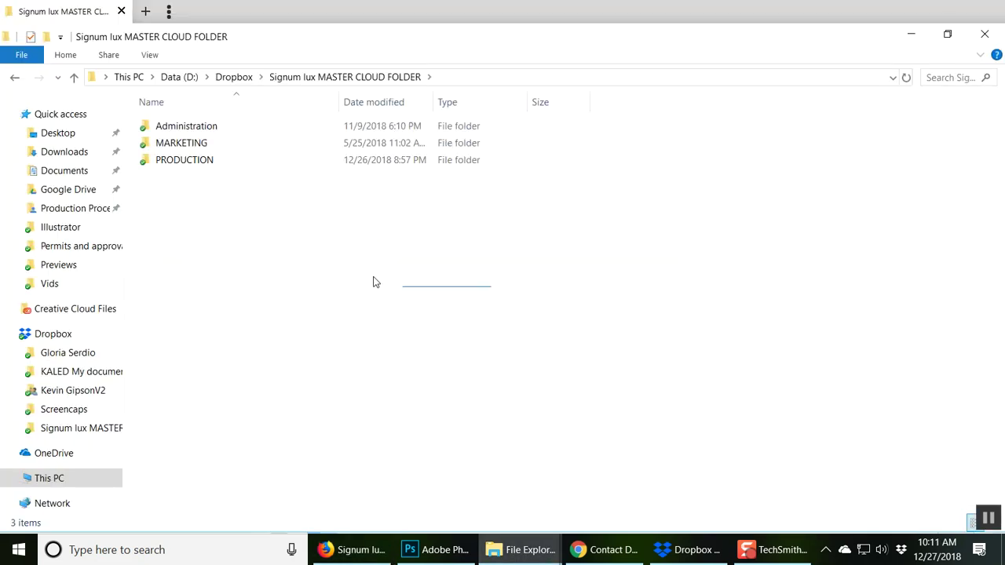
left_click_drag(150, 179, 225, 223)
Step: Open the Selective Sync folder list in the Dropbox desktop app's sync preferences
mouse_move(664, 476)
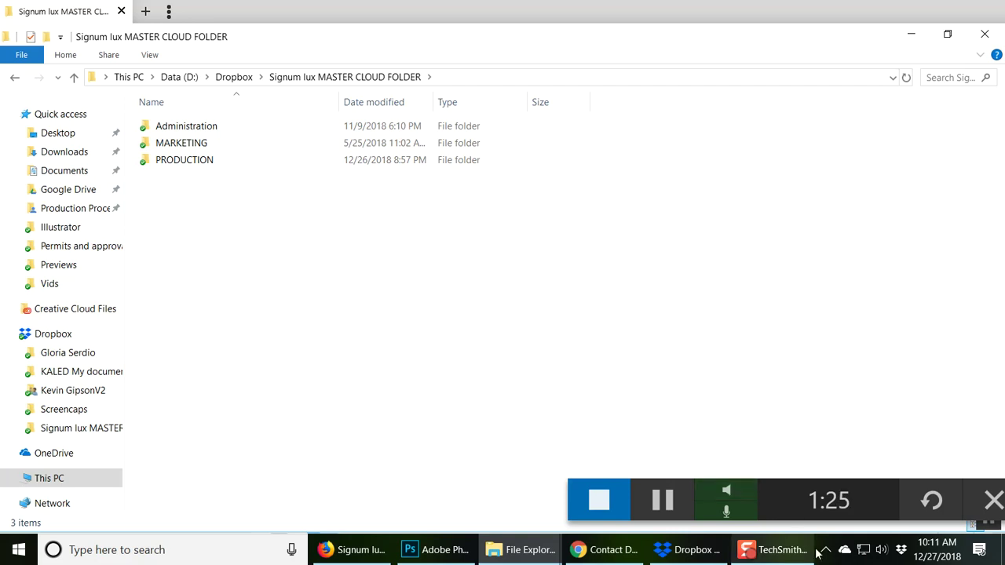
left_click(901, 551)
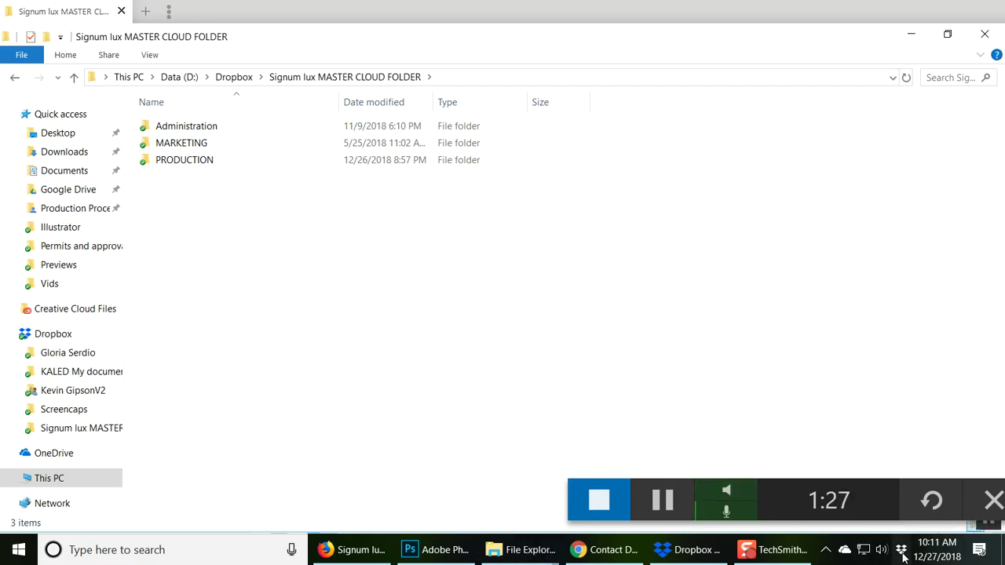
left_click(981, 210)
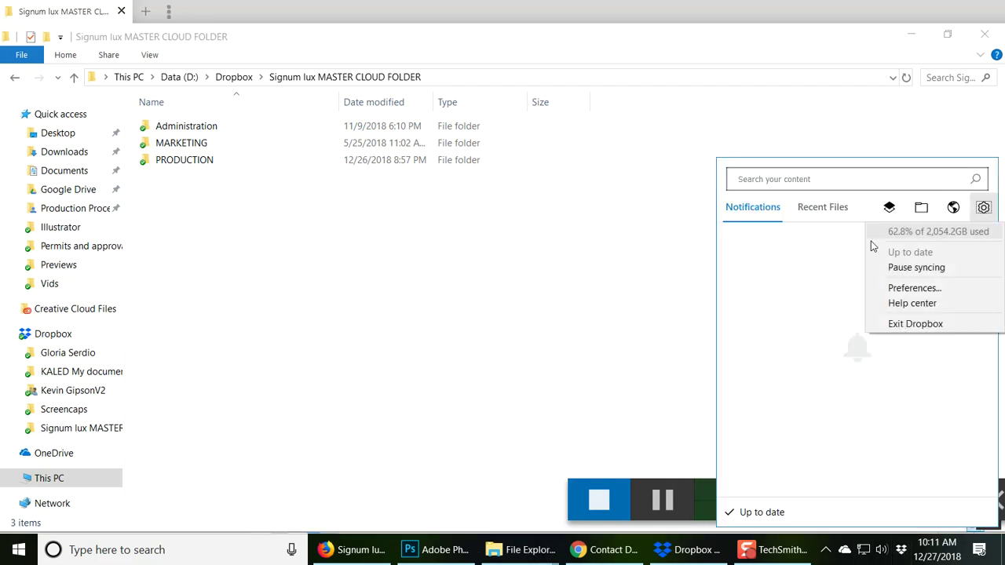
left_click(931, 292)
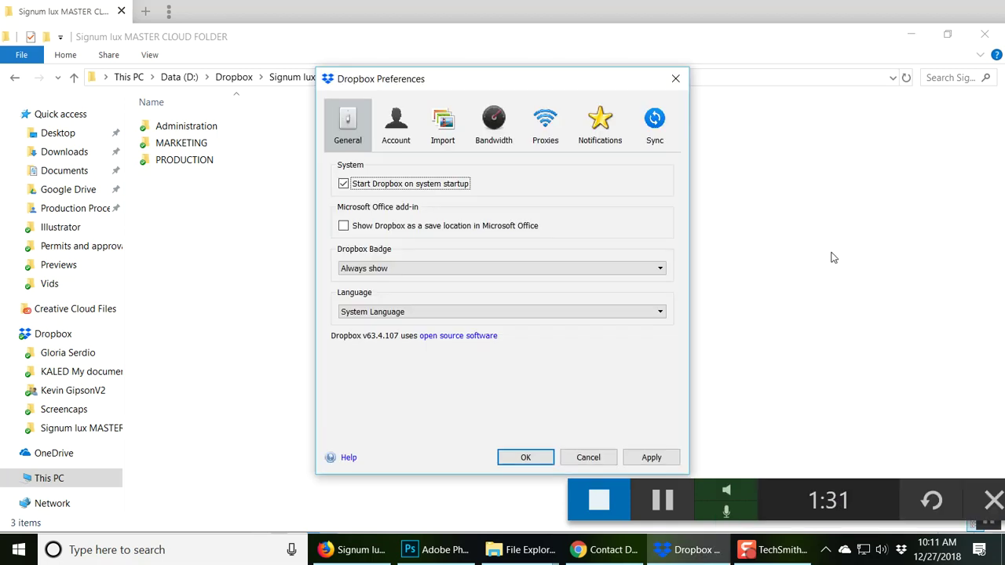
left_click(655, 124)
left_click(620, 296)
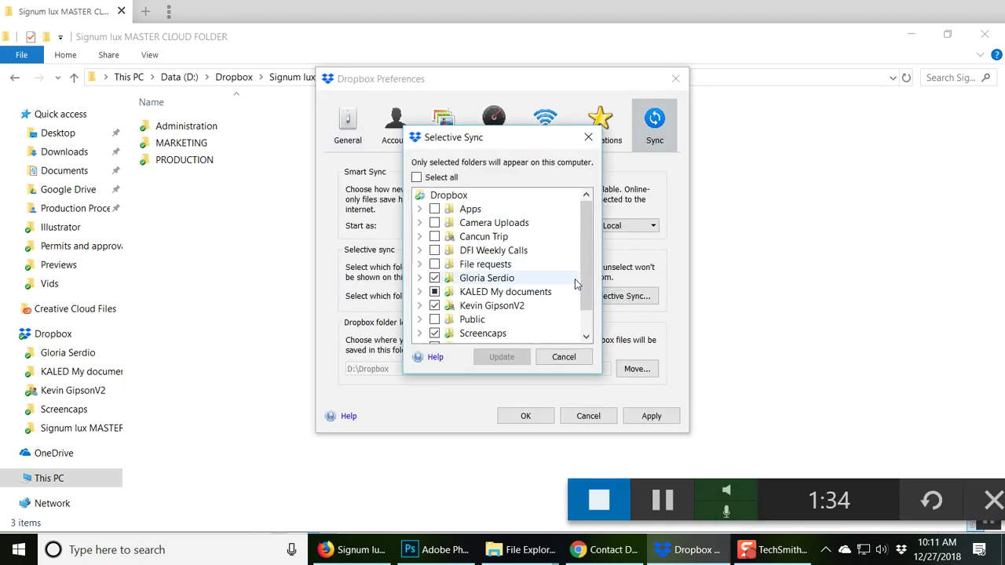
Step: Include the ACCOUNTING subfolder of Signum lux MASTER CLOUD FOLDER in Selective Sync and apply the update
scroll(568, 285, "down", 1)
left_click(419, 321)
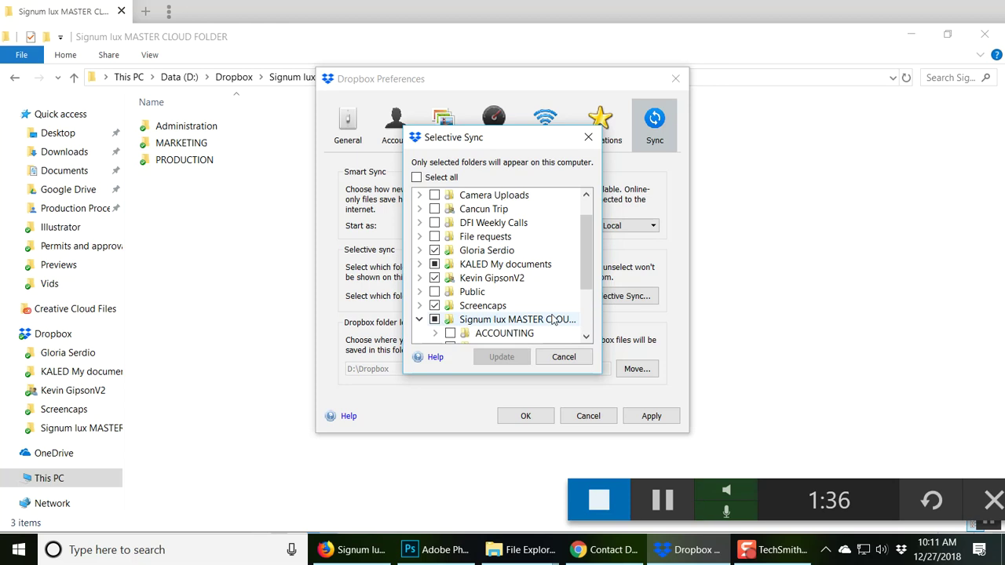
scroll(463, 267, "down", 2)
left_click(451, 251)
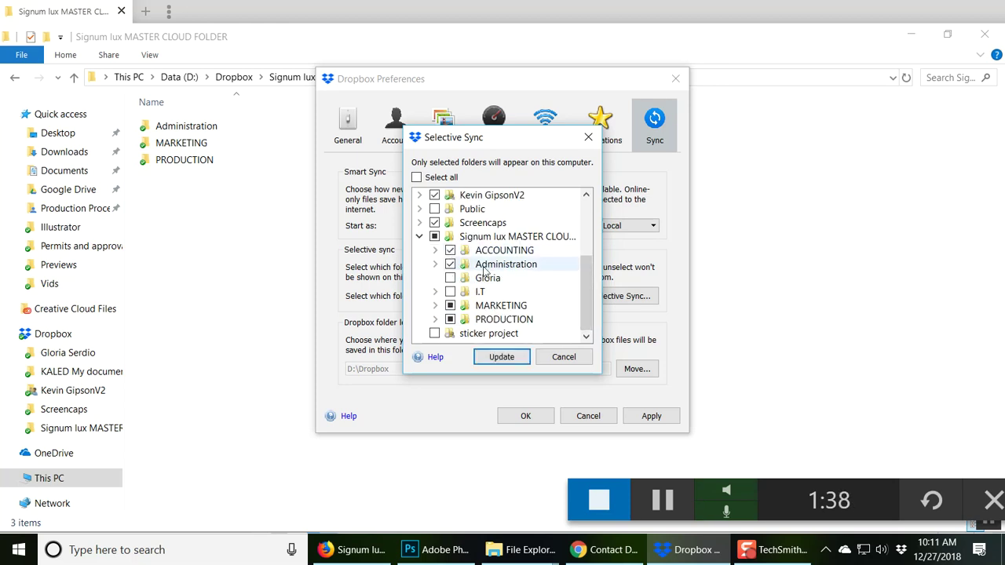
left_click(499, 358)
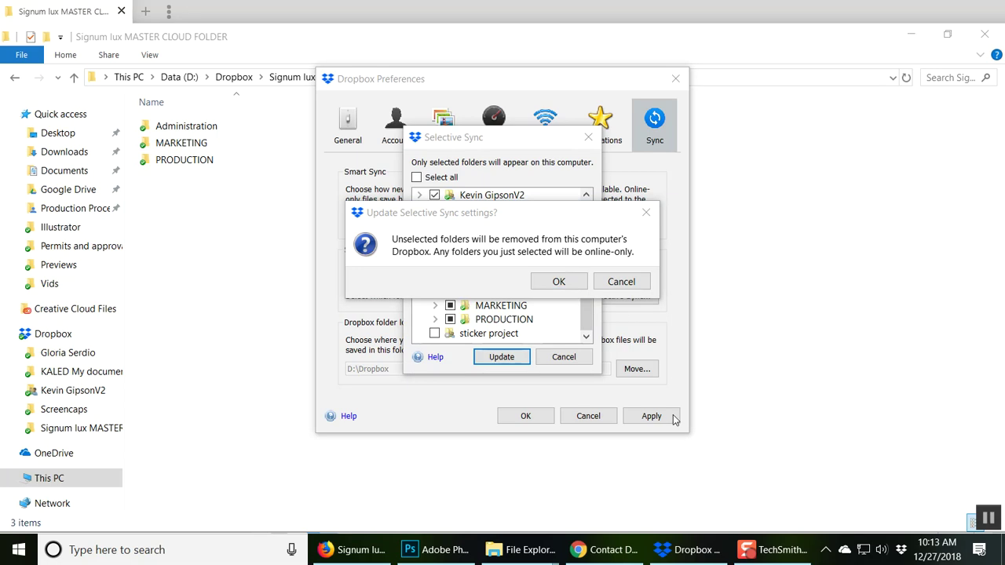
left_click_drag(474, 213, 679, 131)
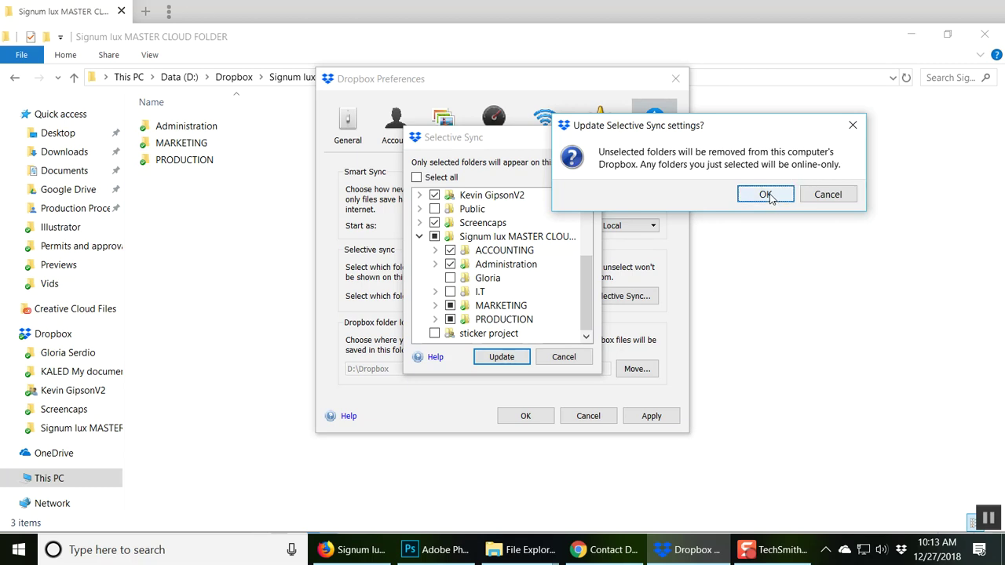
left_click_drag(637, 132, 679, 166)
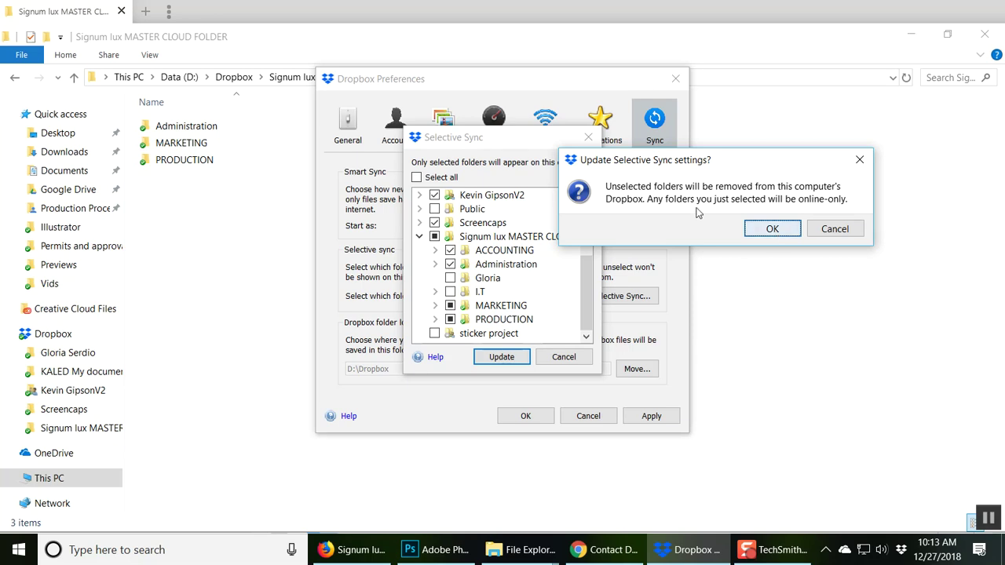
left_click(775, 234)
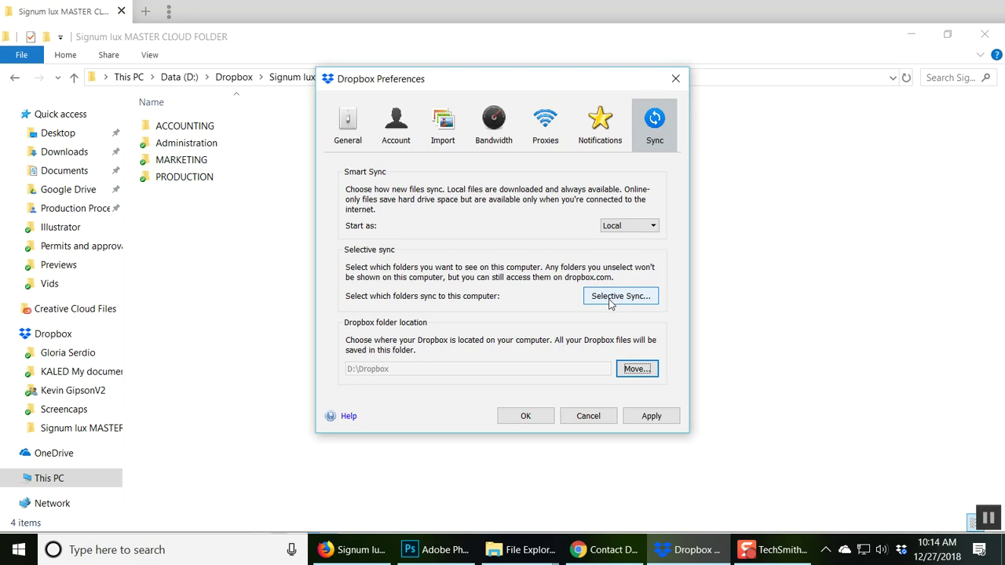
Step: Reopen the Selective Sync list and review the subfolder selection under Signum lux MASTER CLOUD FOLDER
left_click(612, 303)
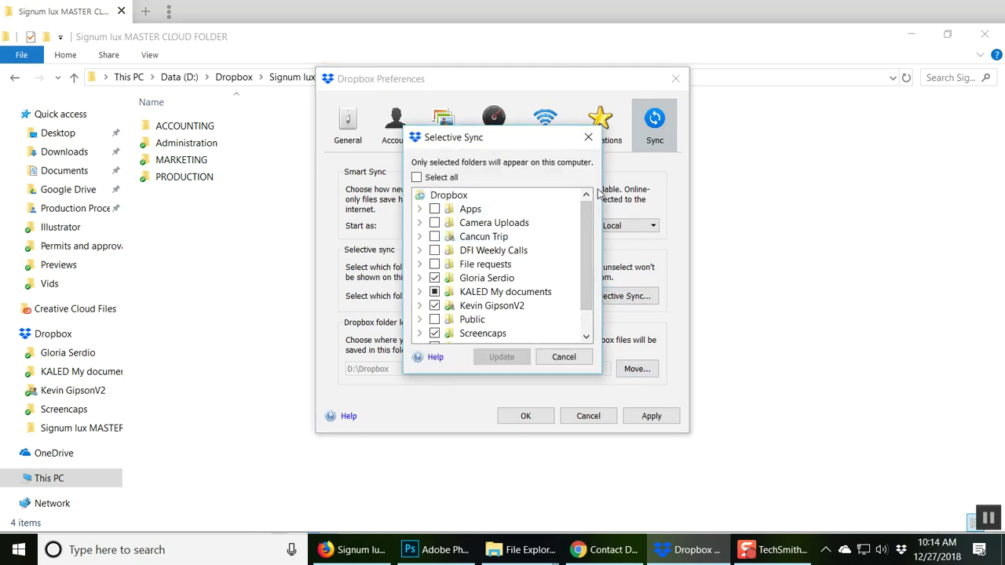
scroll(594, 267, "down", 1)
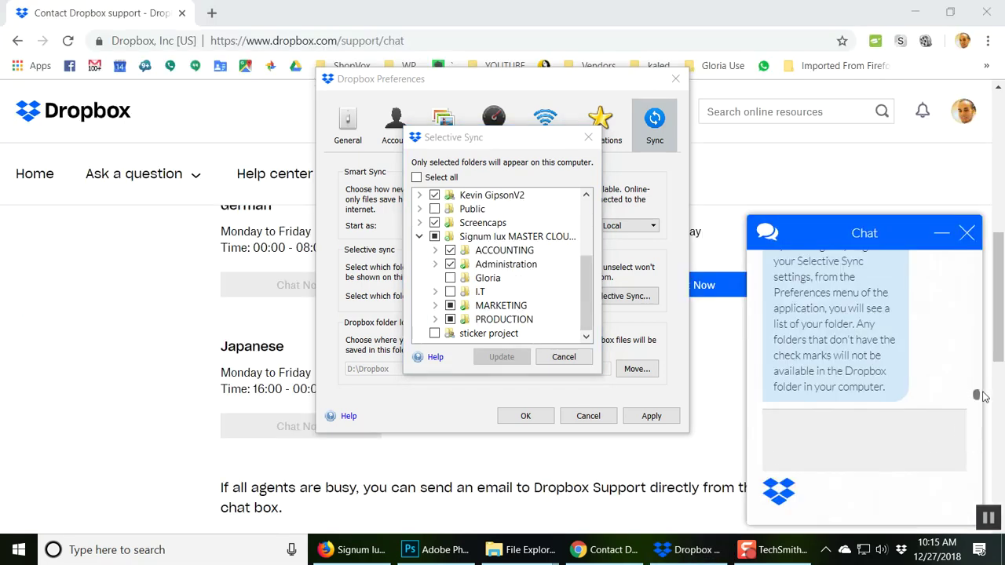
Step: Switch to the Dropbox support chat in Chrome and read the agent's explanation of Selective Sync check marks
left_click(977, 395)
scroll(978, 395, "up", 2)
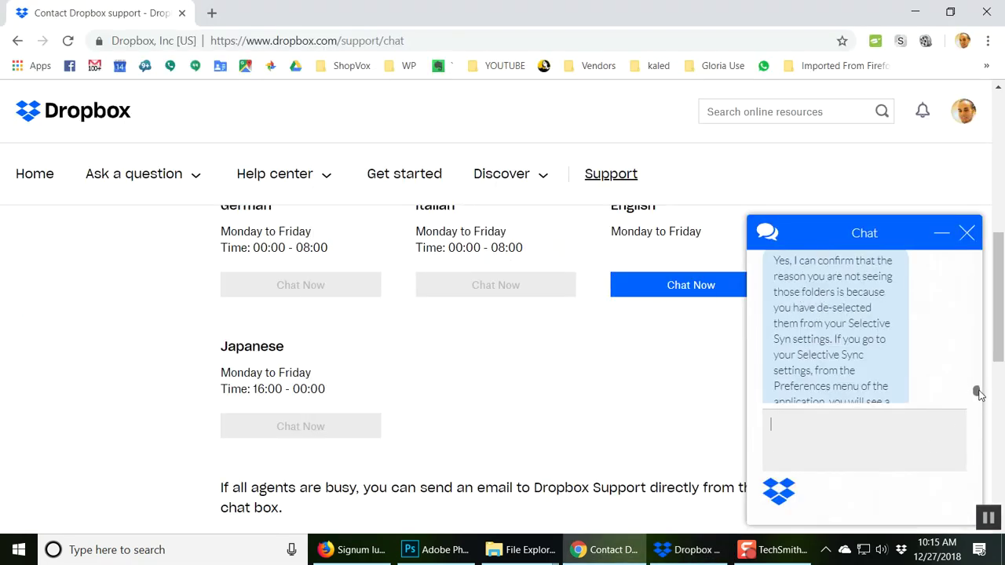
scroll(979, 395, "up", 1)
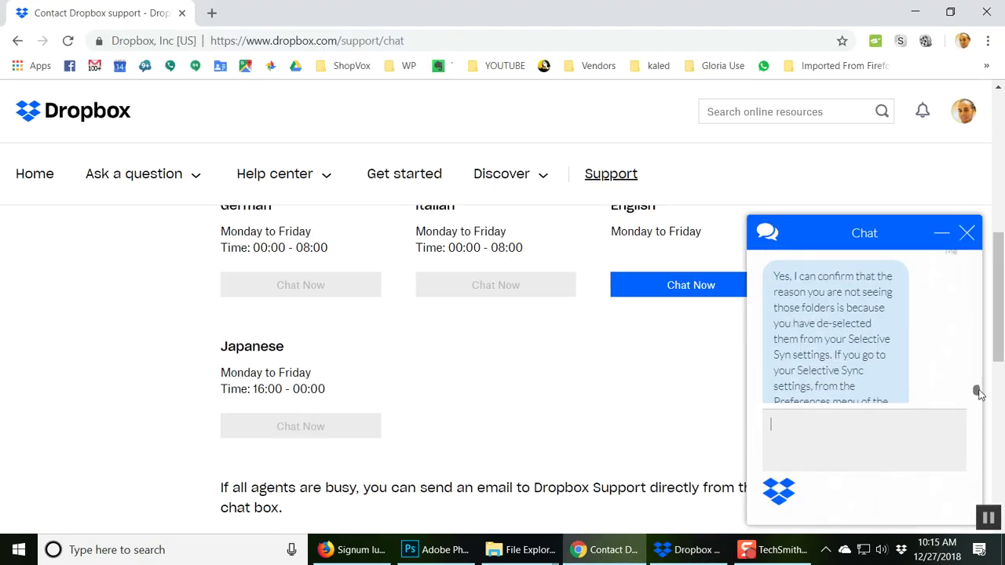
scroll(979, 395, "down", 1)
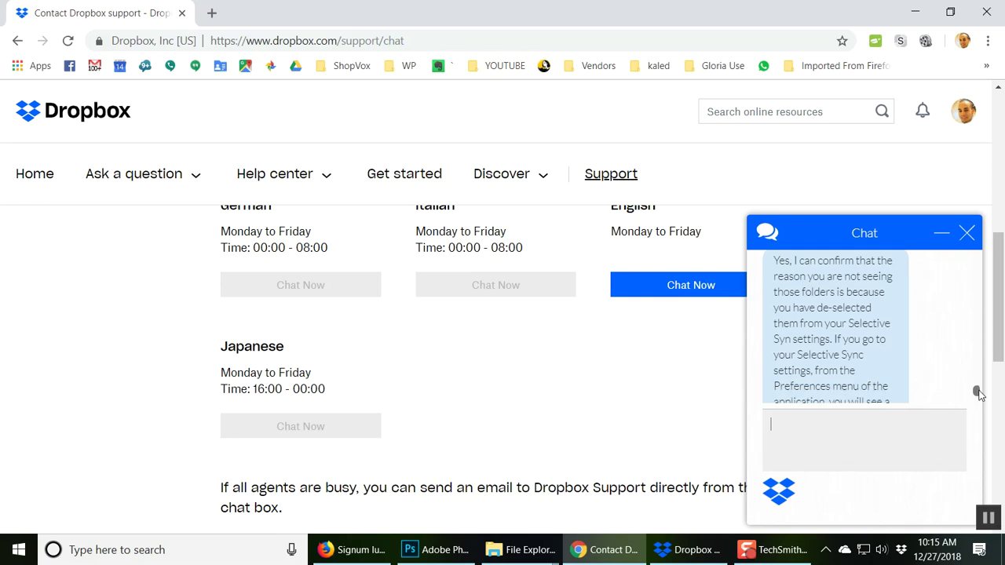
scroll(979, 395, "down", 2)
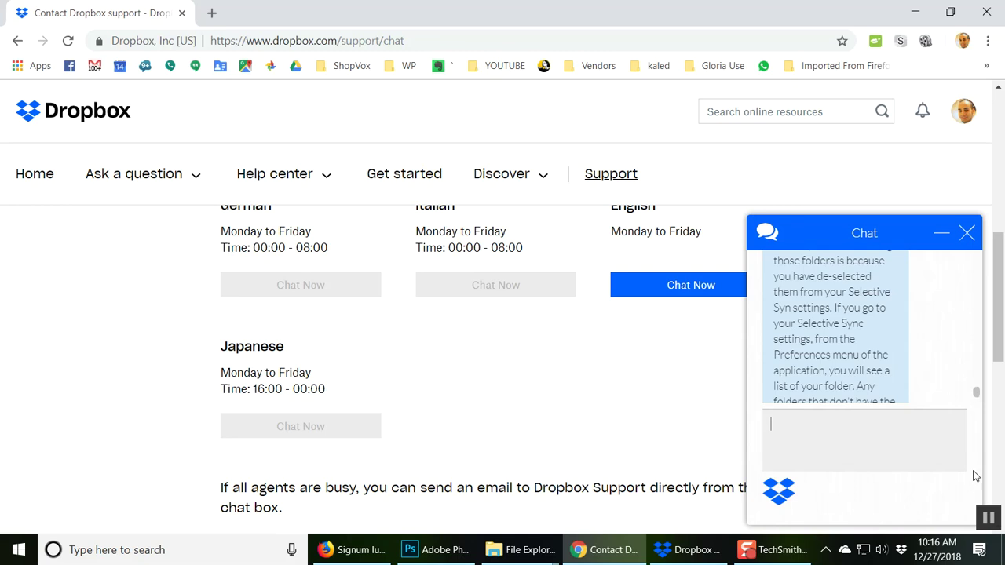
mouse_move(978, 398)
left_mouse_down()
mouse_move(955, 395)
mouse_move(977, 397)
left_mouse_up()
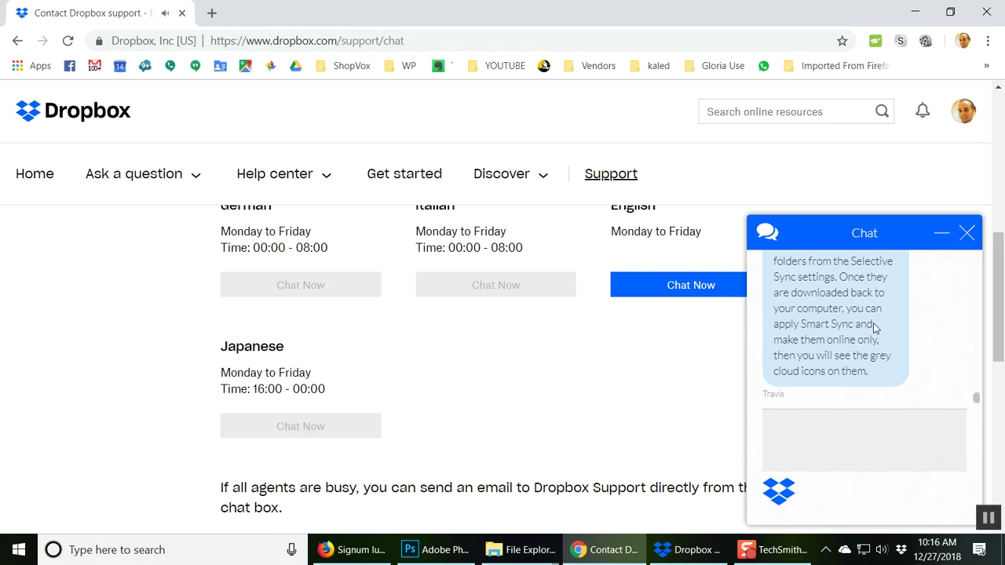
scroll(867, 400, "up", 3)
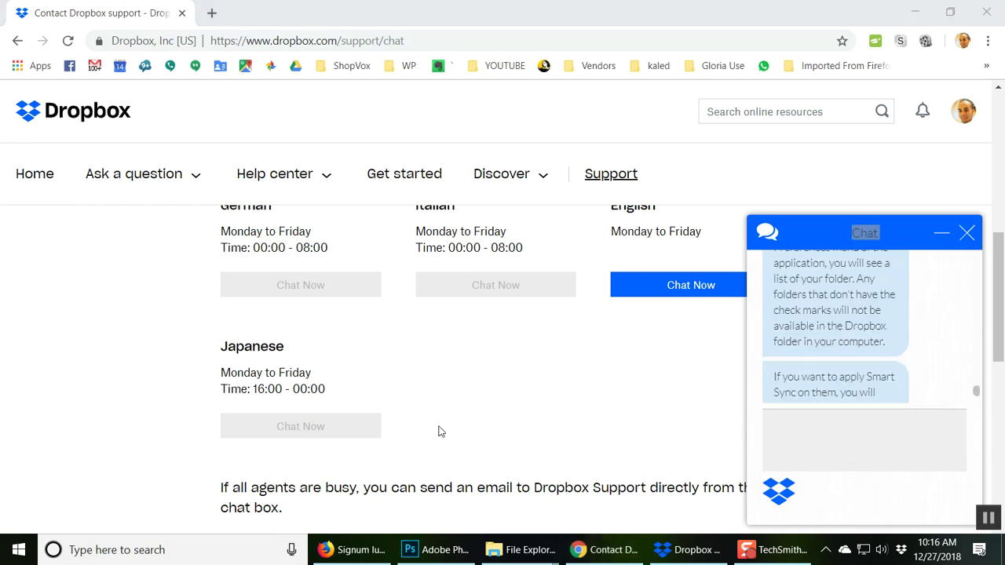
left_click_drag(856, 277, 892, 340)
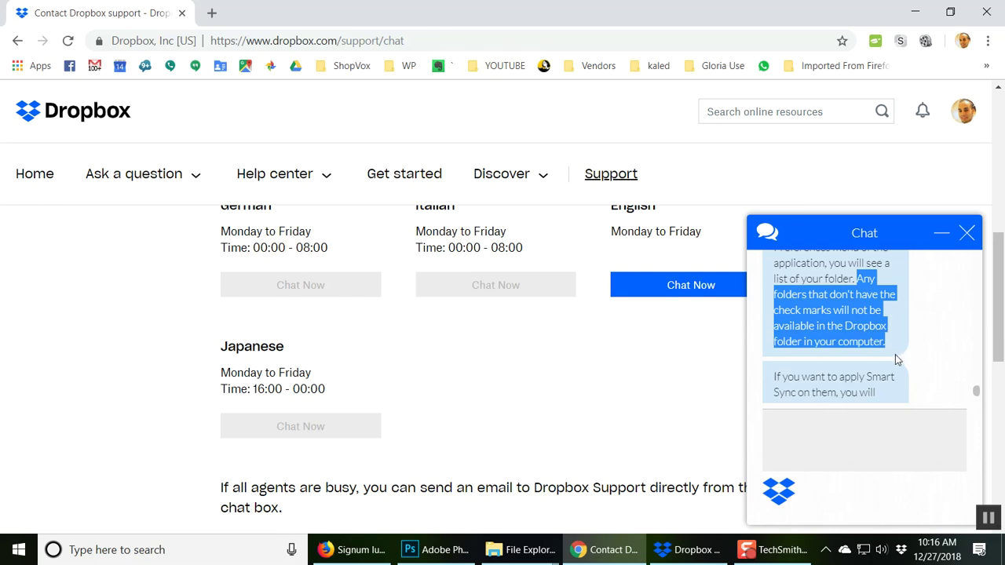
left_click(896, 346)
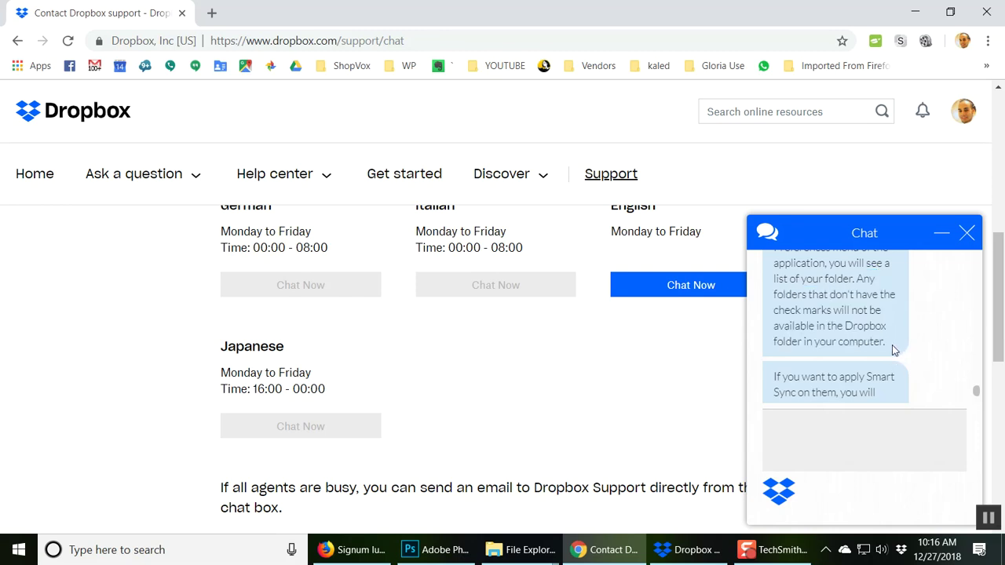
Step: Read the support agent's message about applying Smart Sync to folders left out of Selective Sync
left_click_drag(976, 390, 977, 400)
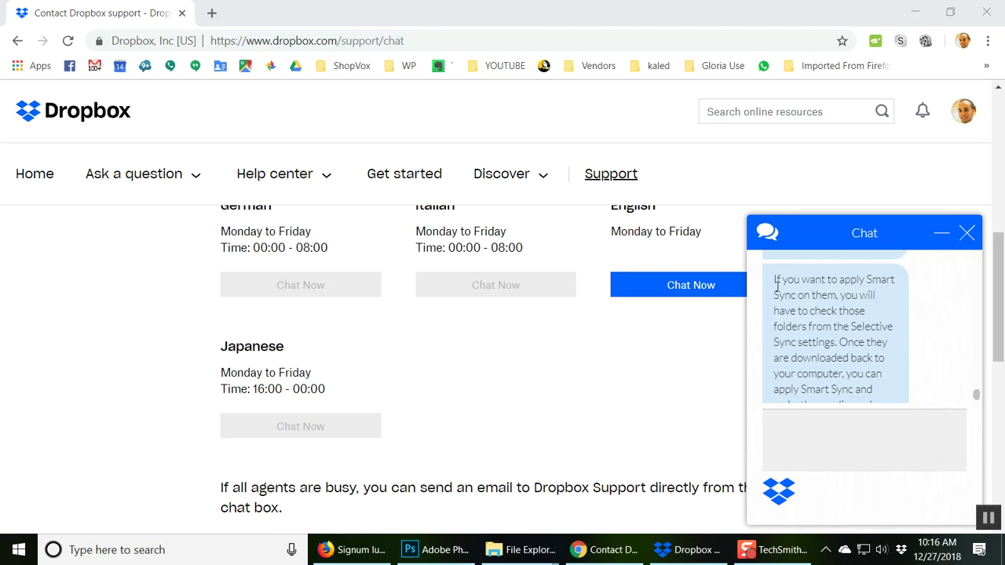
left_click_drag(772, 285, 816, 314)
left_click(840, 352)
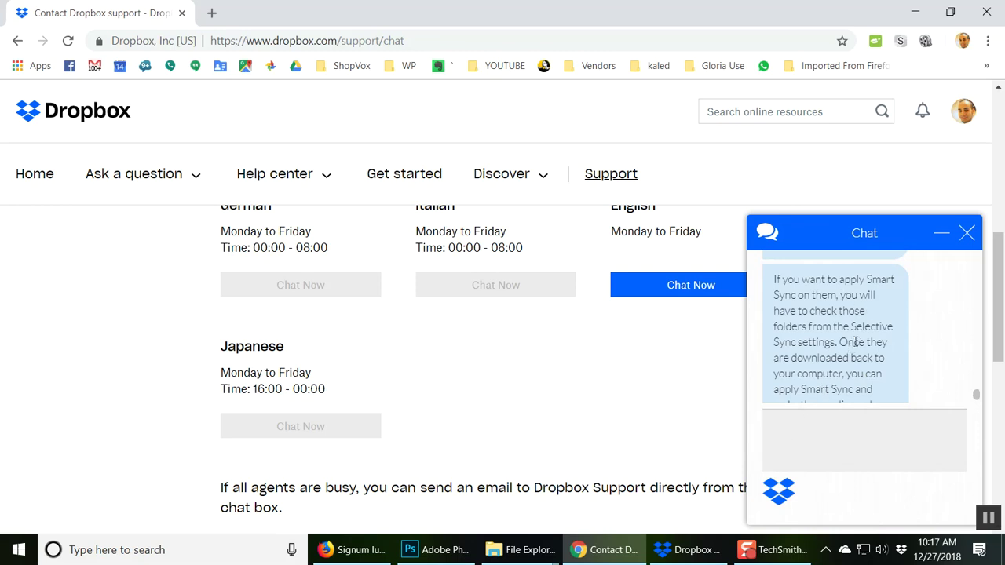
Step: Switch back to the Dropbox Selective Sync window and review which top-level folders are selected or left out
key("alt+Tab")
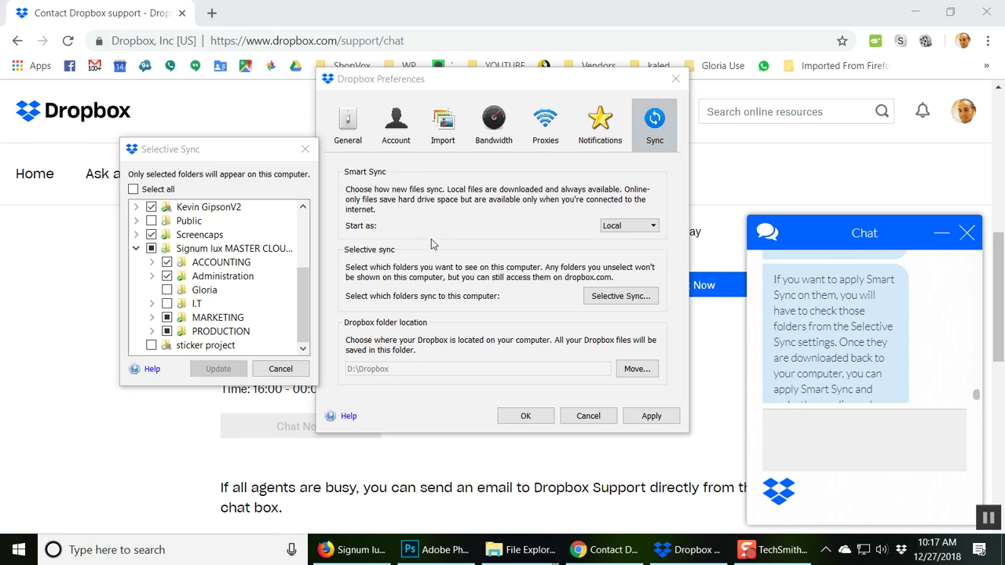
left_click_drag(304, 302, 304, 248)
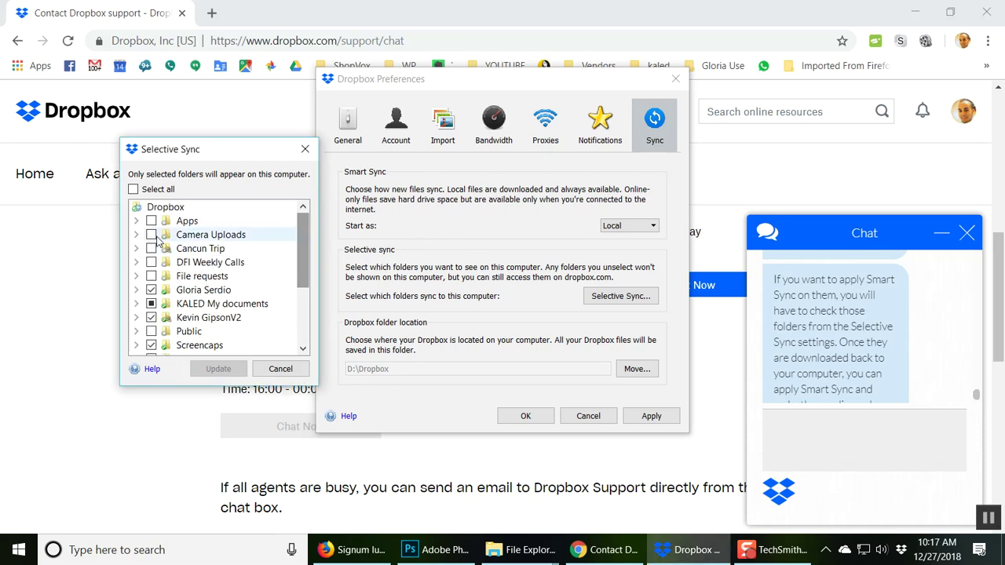
scroll(153, 283, "down", 1)
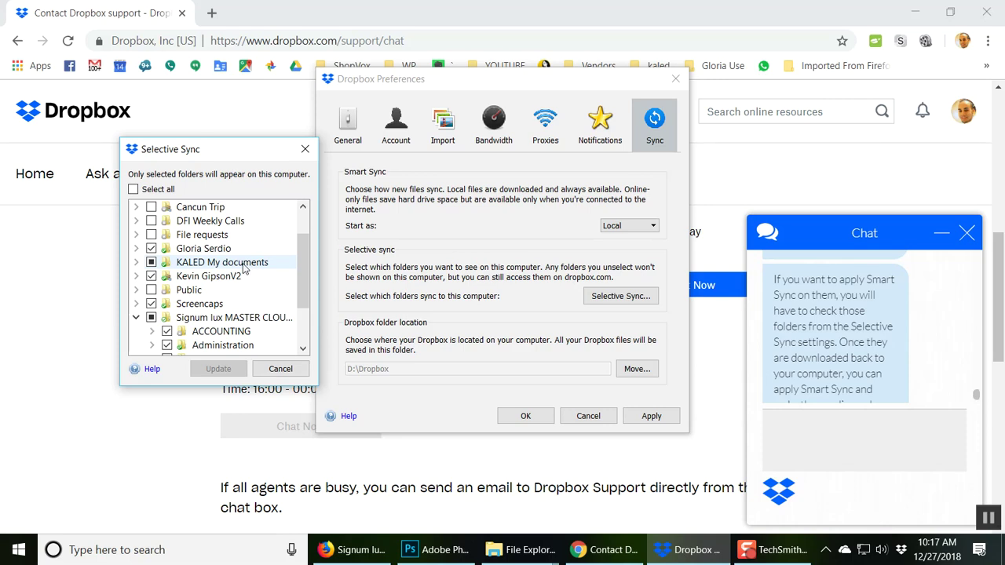
Step: In File Explorer, set Smart Sync for the ACCOUNTING folder to Online Only and display the folders as large icons
key("alt+Tab")
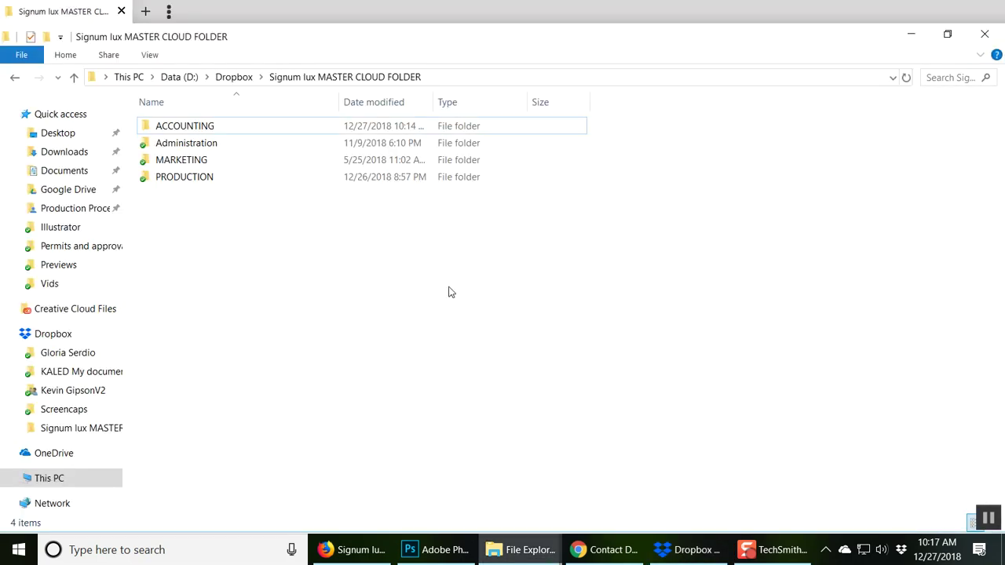
left_click(176, 131)
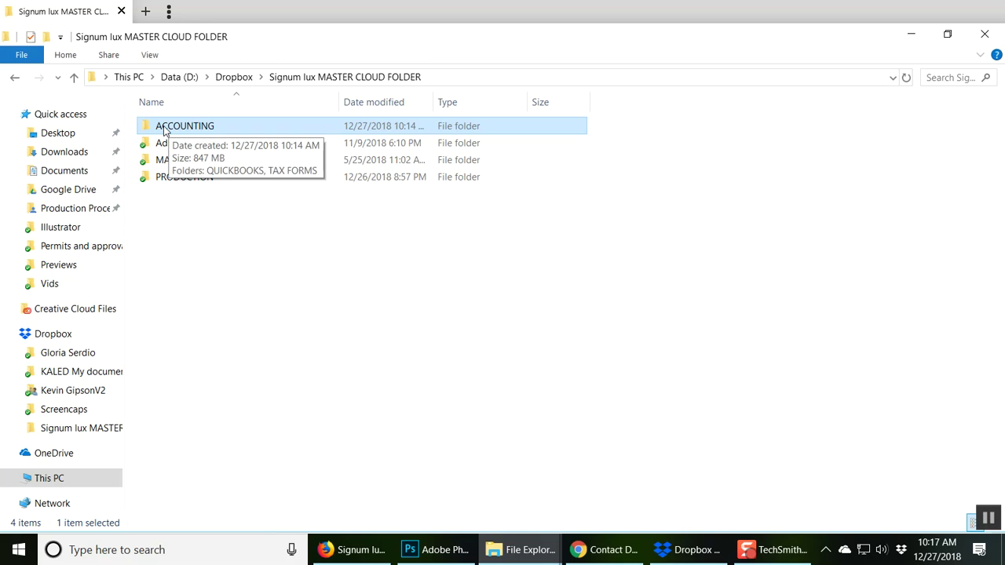
double_click(170, 126)
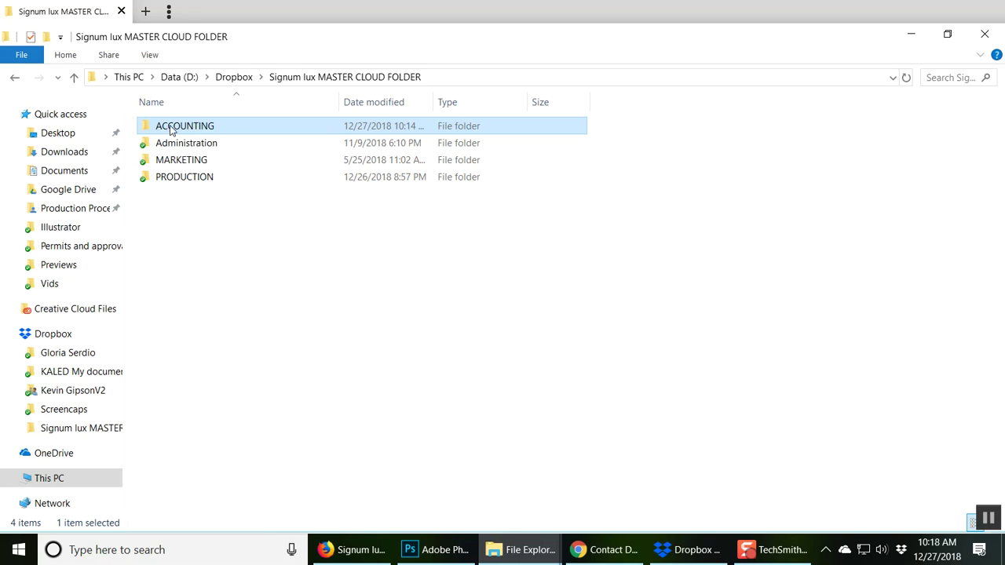
right_click(170, 127)
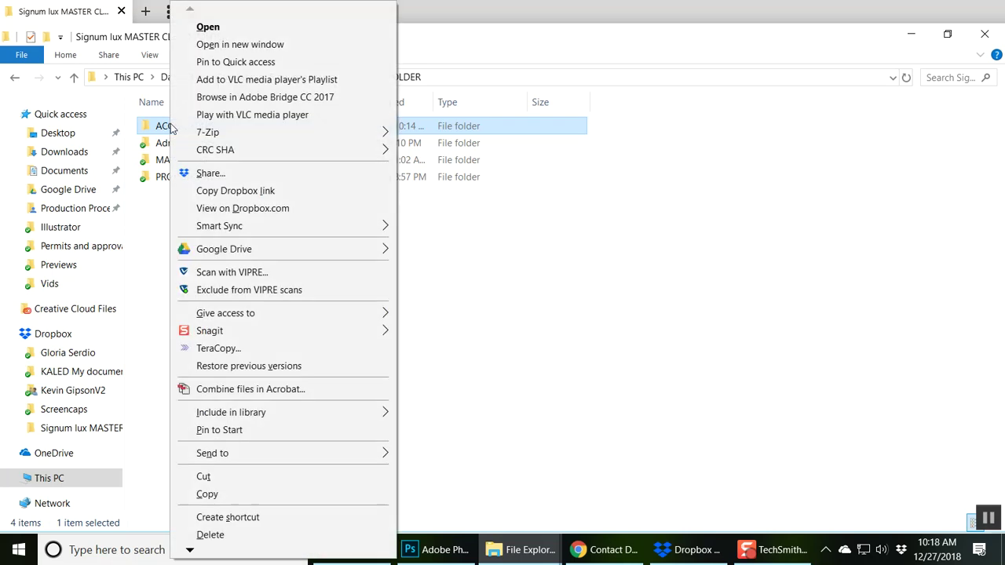
mouse_move(255, 228)
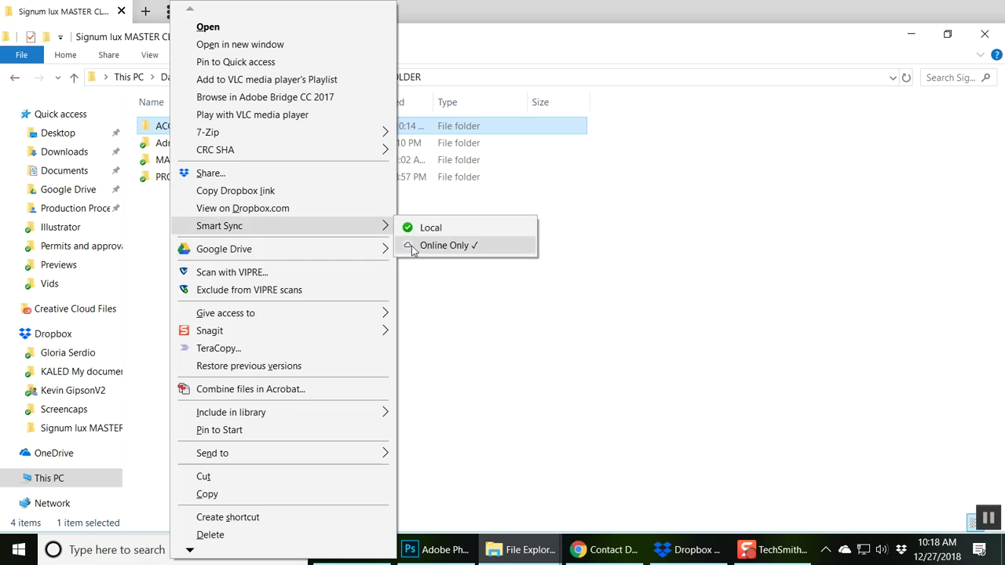
left_click(439, 245)
key("ctrl+shift+2")
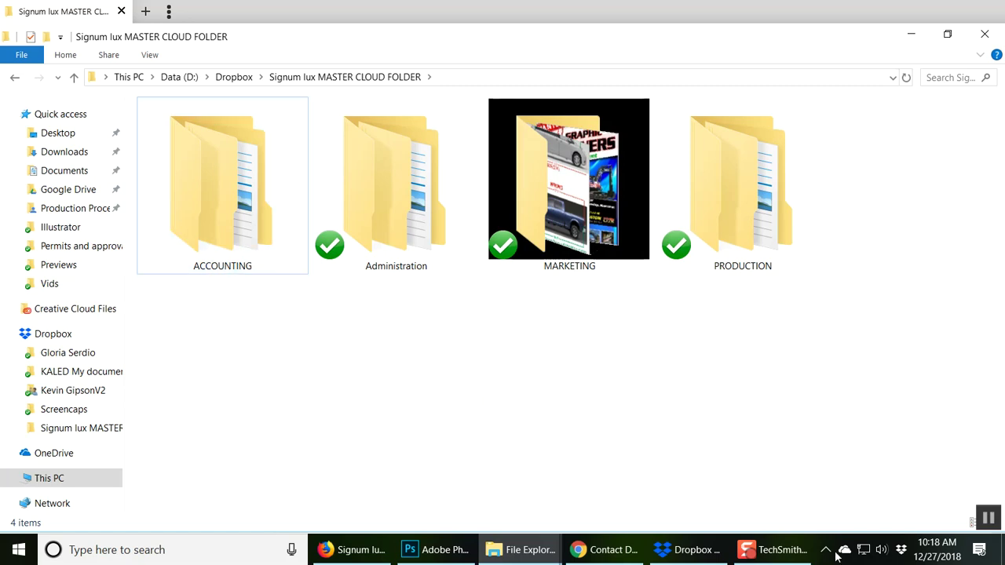
Step: Open the ACCOUNTING folder and look inside its QUICKBOOKS subfolder
left_click(902, 552)
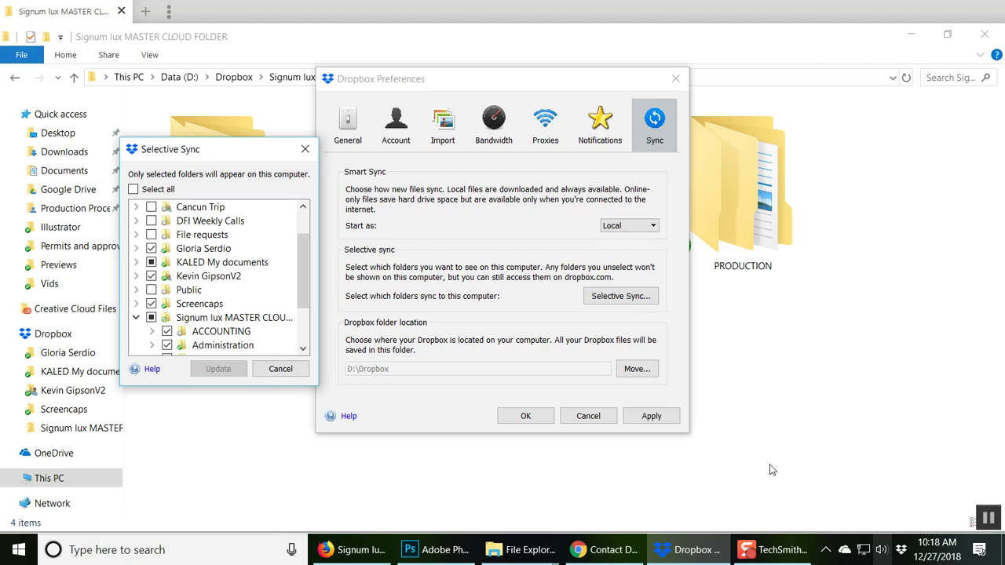
left_click(218, 18)
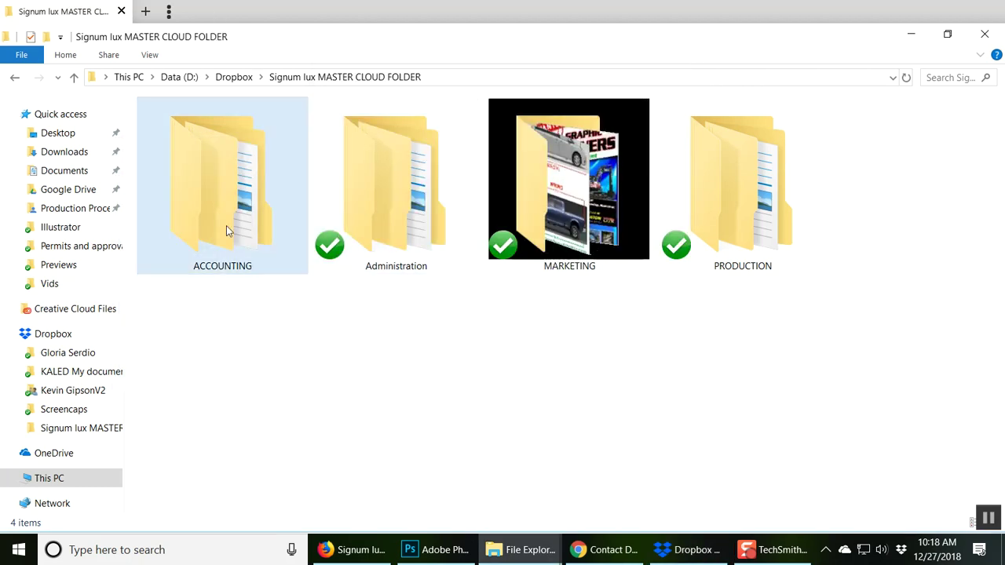
left_click(233, 251)
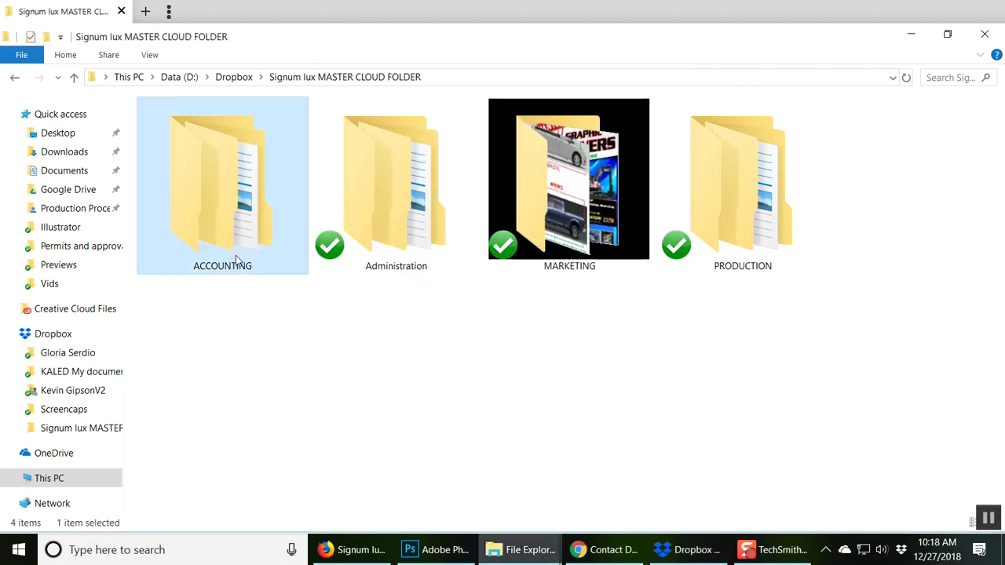
double_click(232, 252)
double_click(192, 129)
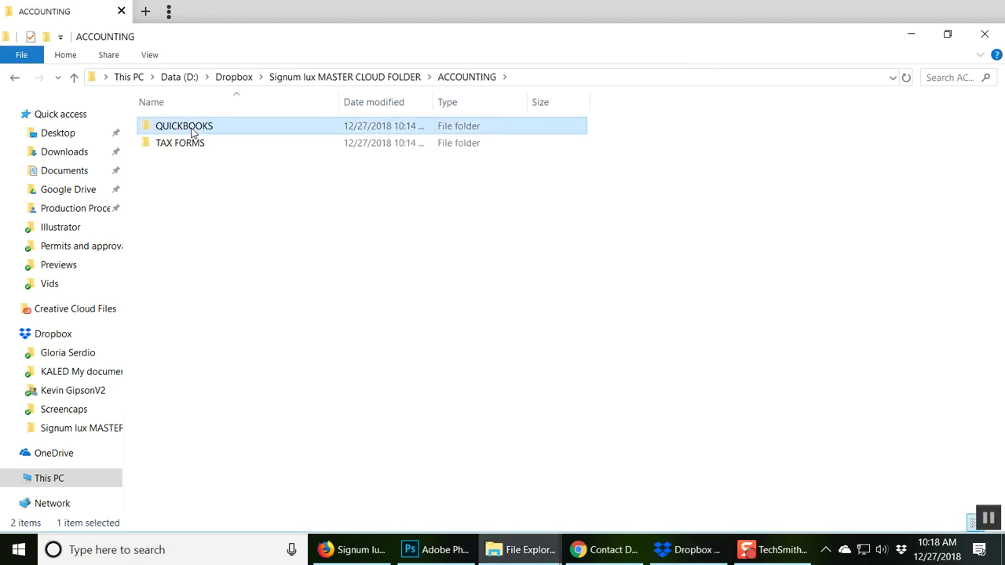
right_click(315, 471)
left_click(255, 458)
Step: Go back up to the Dropbox folder and compare the sync marks there with those inside Signum lux MASTER CLOUD FOLDER
key("BackSpace")
key("BackSpace")
key("BackSpace")
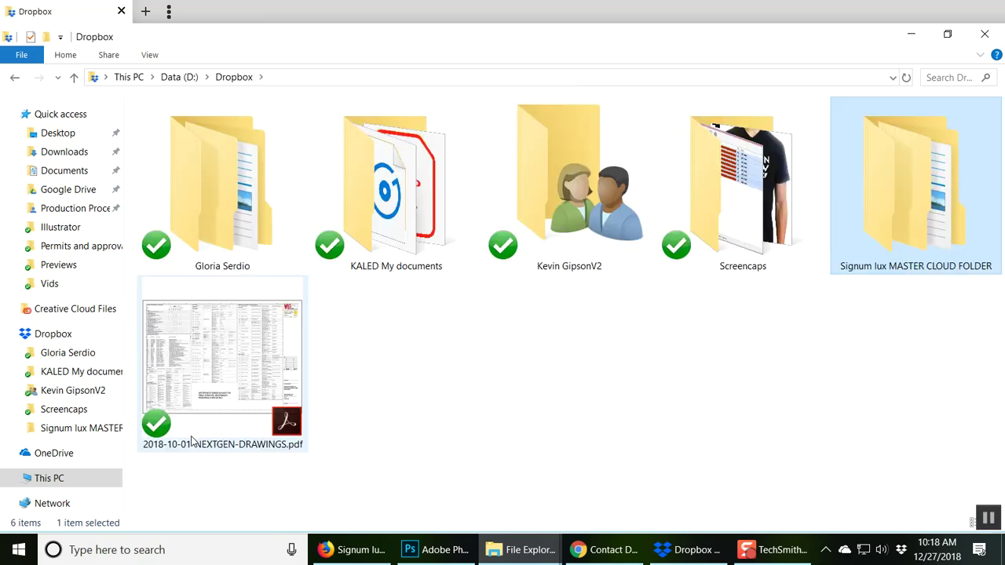
key("Return")
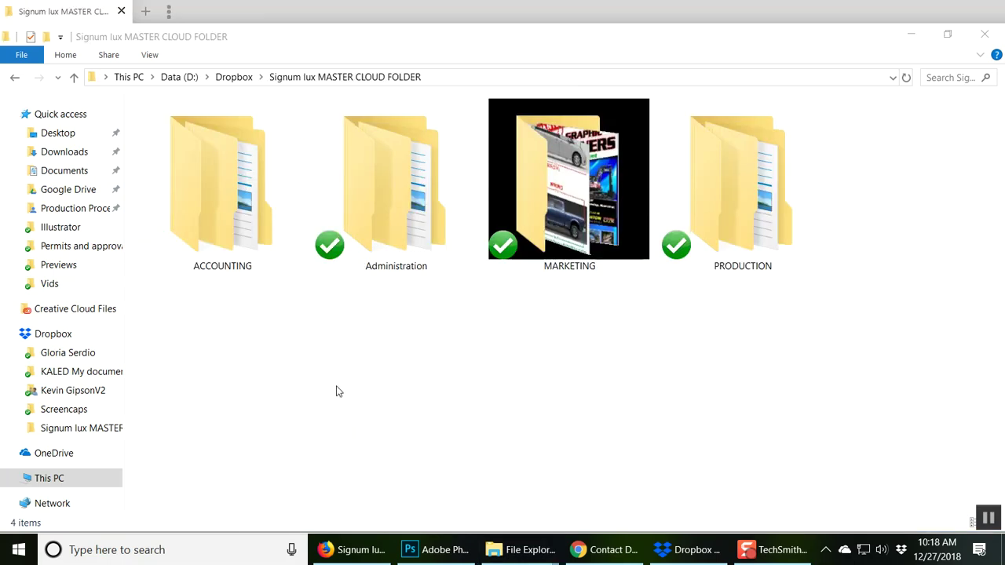
mouse_move(226, 237)
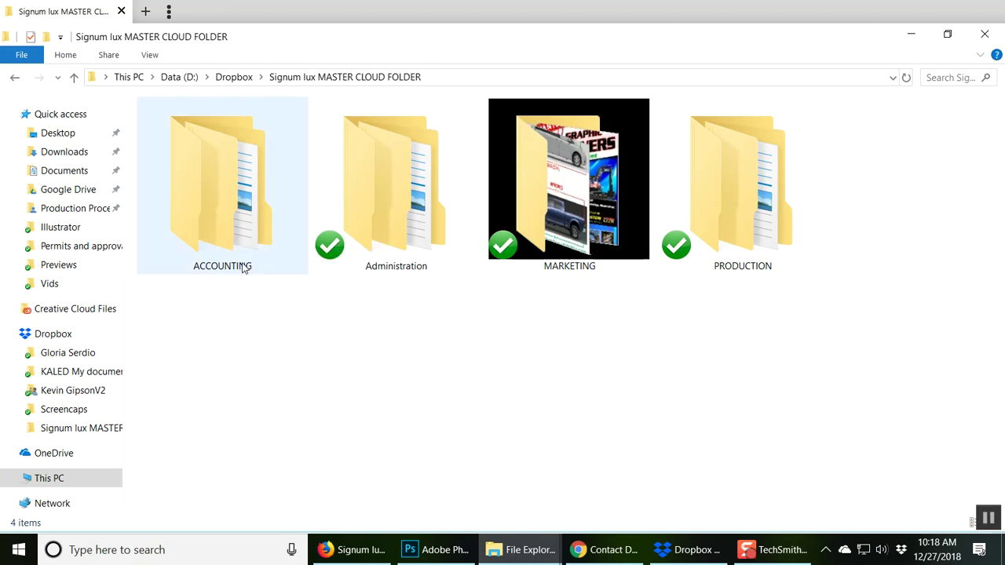
key("BackSpace")
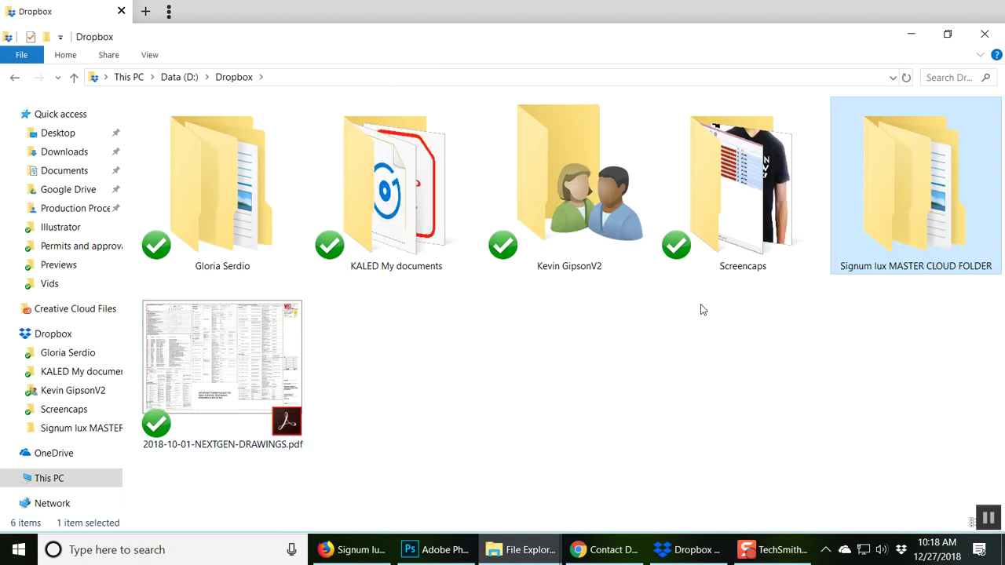
left_click(747, 359)
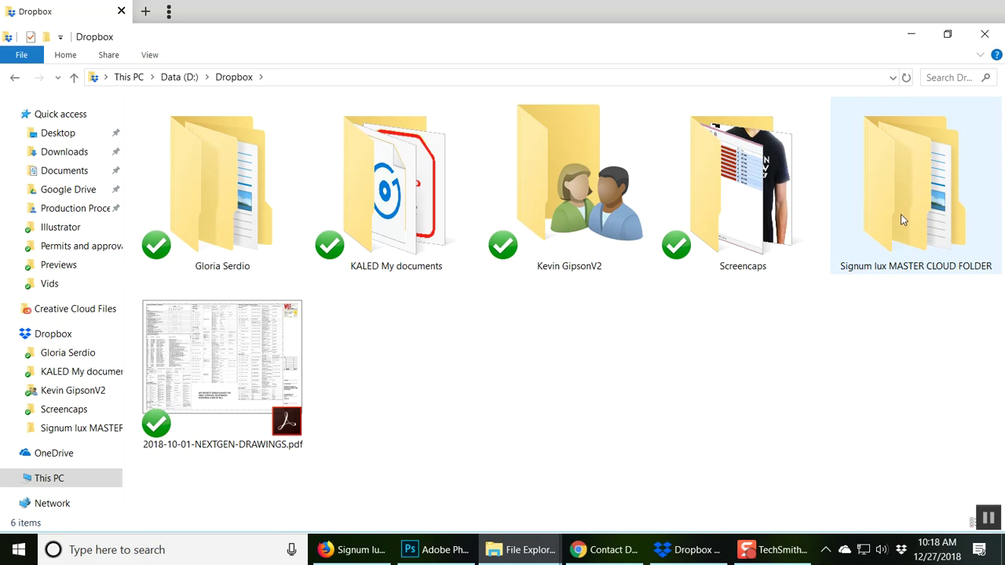
mouse_move(851, 265)
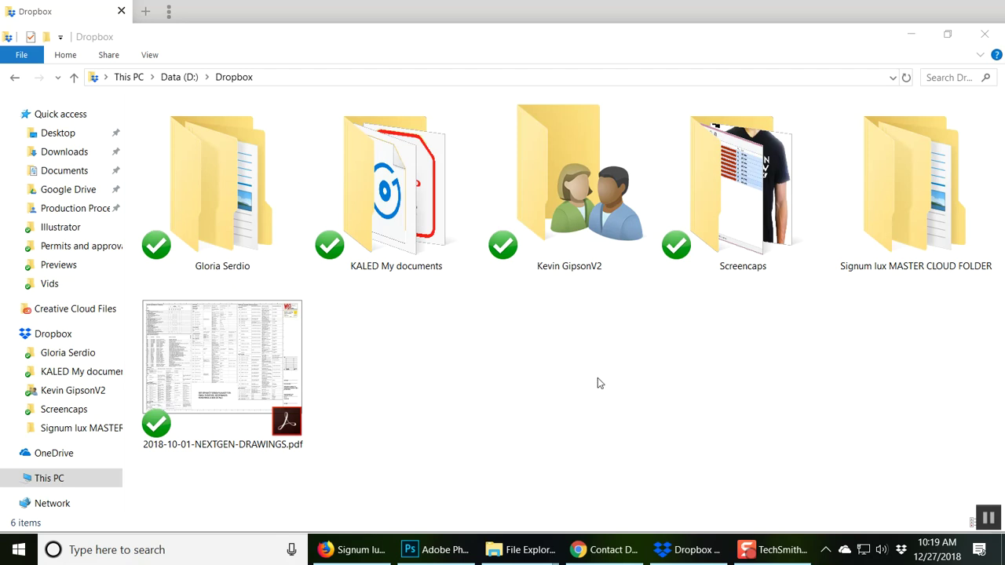
left_click(554, 386)
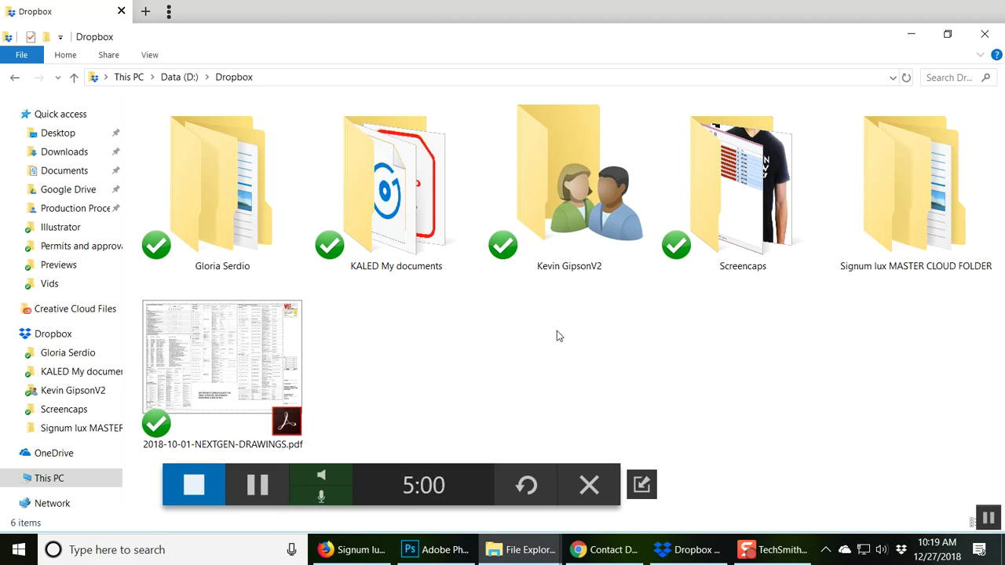
mouse_move(409, 242)
Step: Bring up the Selective Sync list again, review the unselected folders from Apps to File requests, and close it without changes
left_click(901, 550)
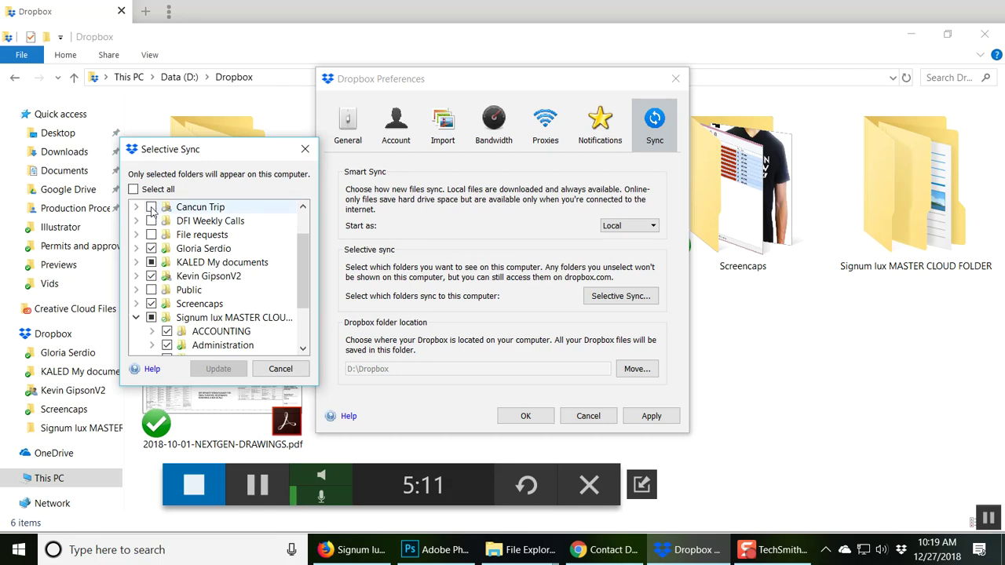
scroll(165, 228, "up", 1)
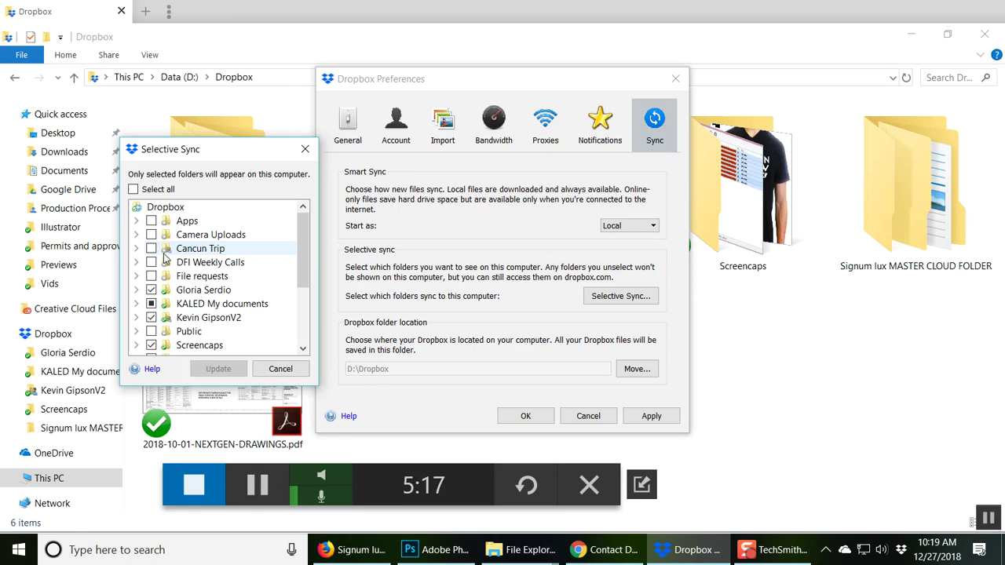
key("Escape")
key("Escape")
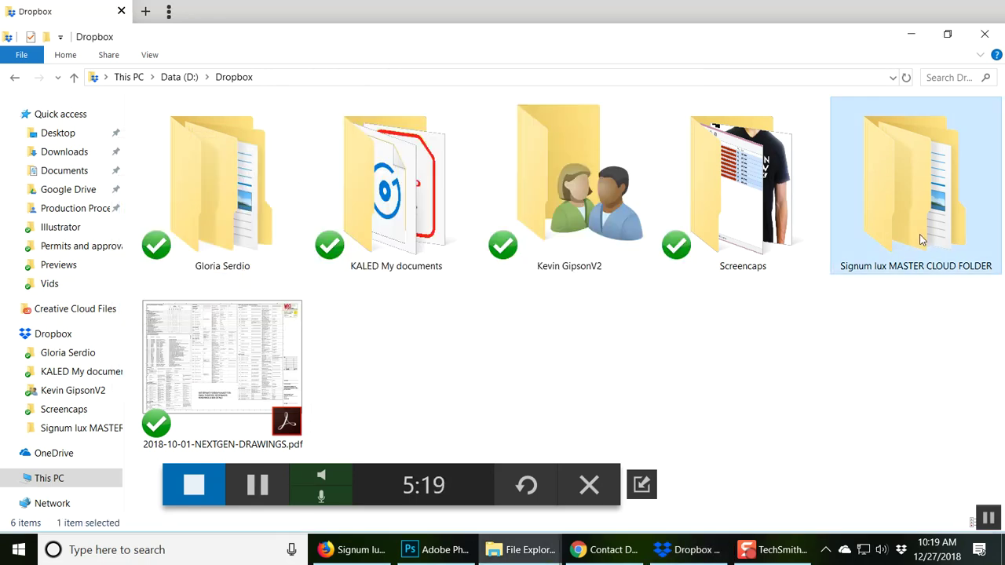
Step: Open the ACCOUNTING folder inside Signum lux MASTER CLOUD FOLDER to view its subfolders
double_click(869, 171)
double_click(206, 172)
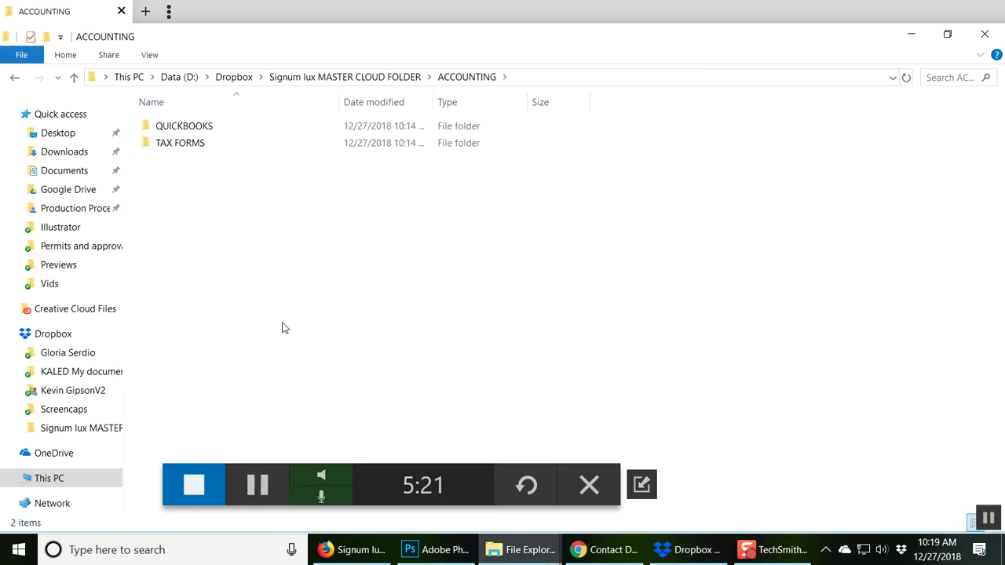